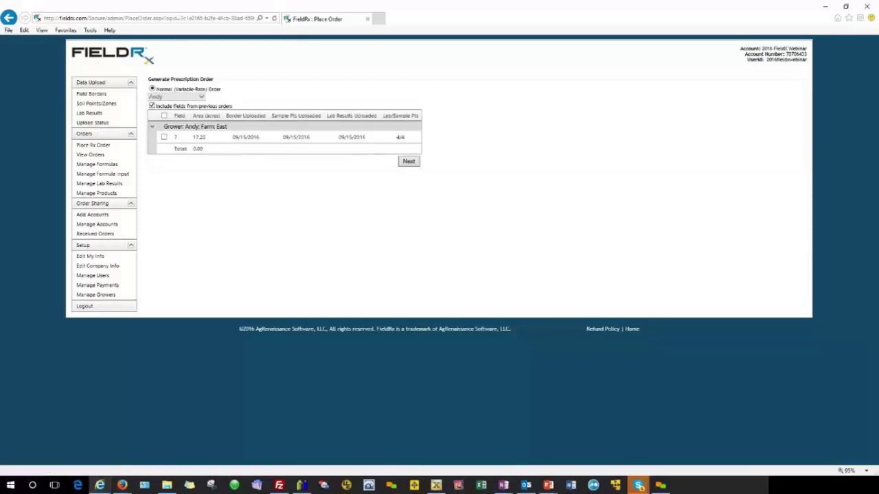
Switch from Internet Explorer to the Excel East 11.csv workbook
key(alt+Tab)
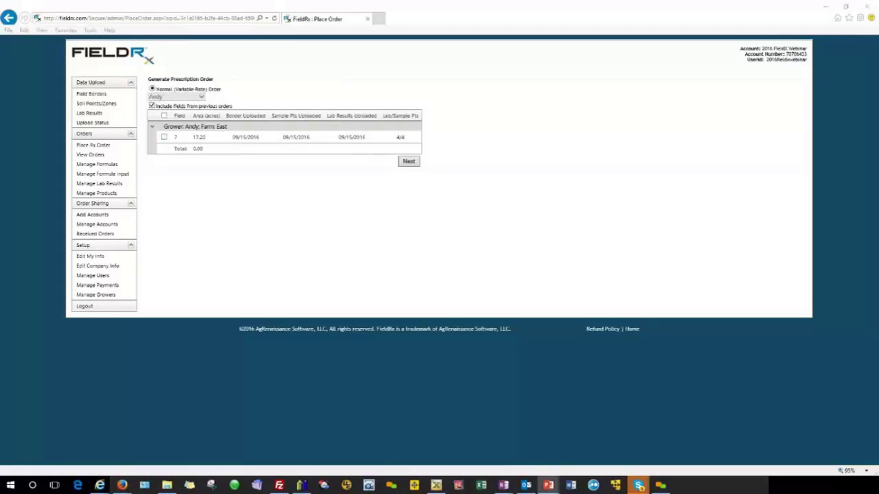
key(alt+Tab)
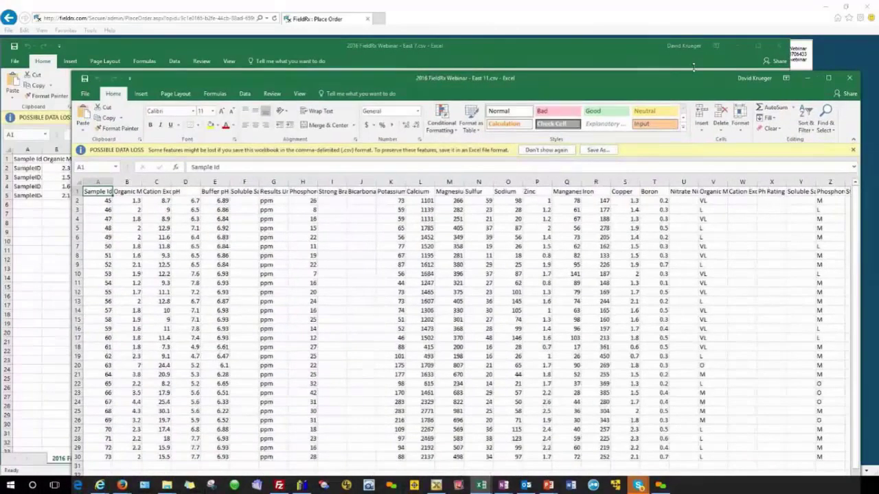
Minimize East 7, reposition East 11 to review samples 45–73, then bring up FieldX's Field Journal
click(738, 46)
drag(694, 77, 655, 34)
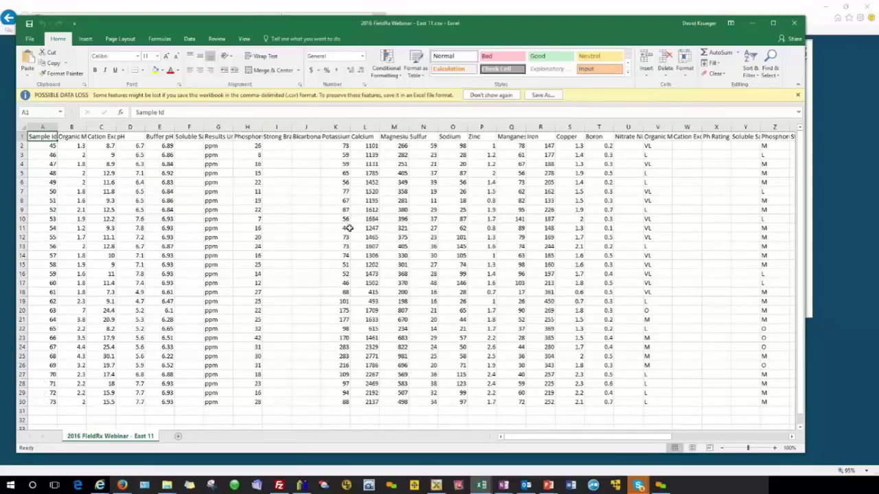
click(436, 485)
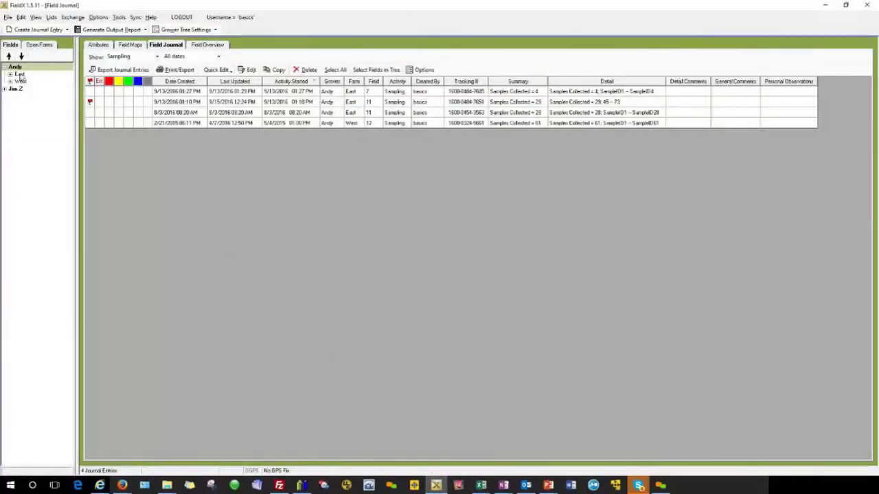
Compare the East field 11 and field 7 sampling entries, then minimize FieldX
click(364, 103)
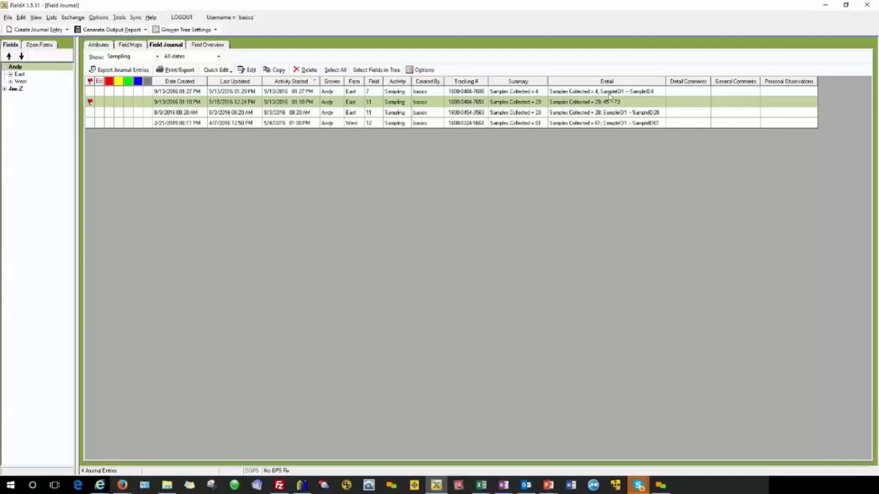
click(610, 93)
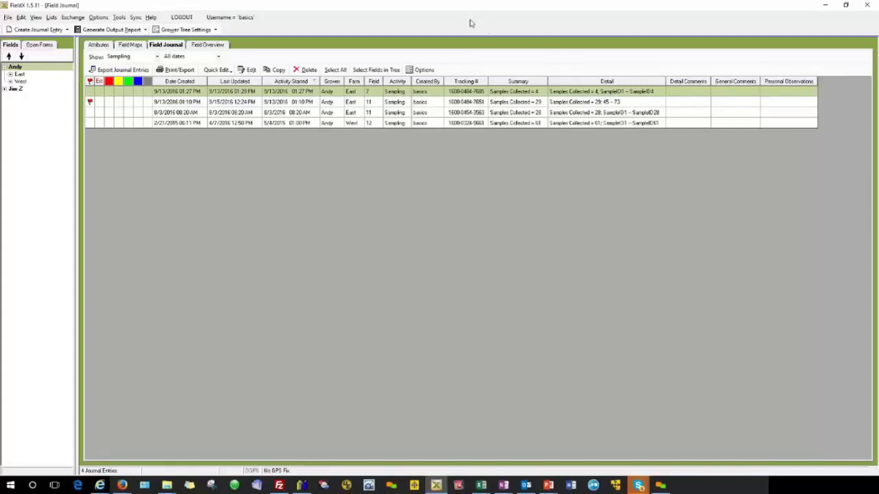
click(826, 5)
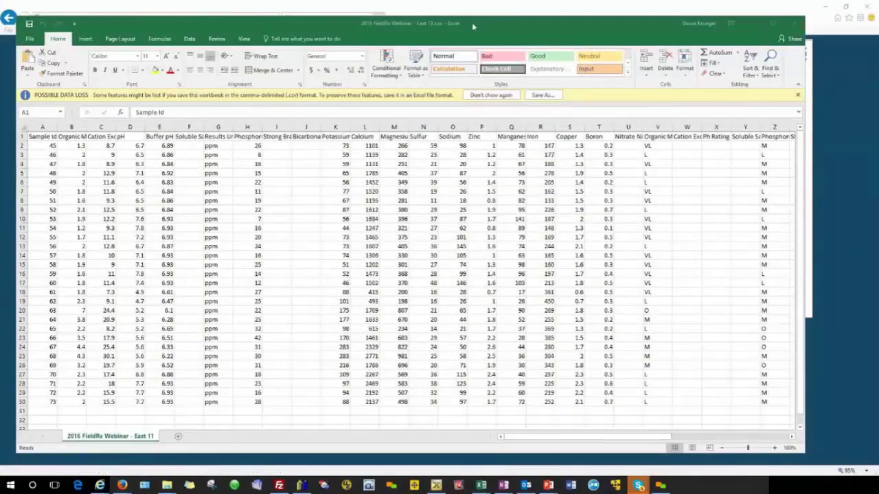
Bring East 7.csv forward and widen column A so SampleID1–SampleID4 show in full
mouse_move(472, 23)
mouse_down()
mouse_move(483, 60)
mouse_move(464, 19)
mouse_up()
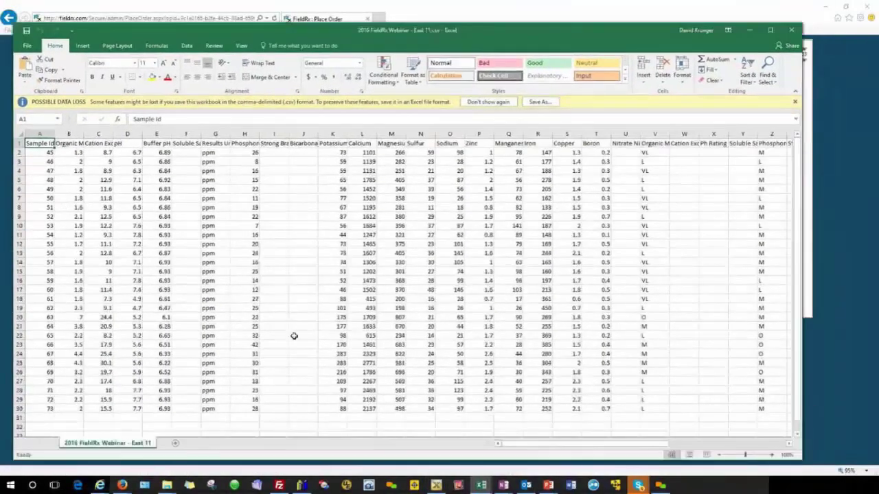
mouse_move(481, 485)
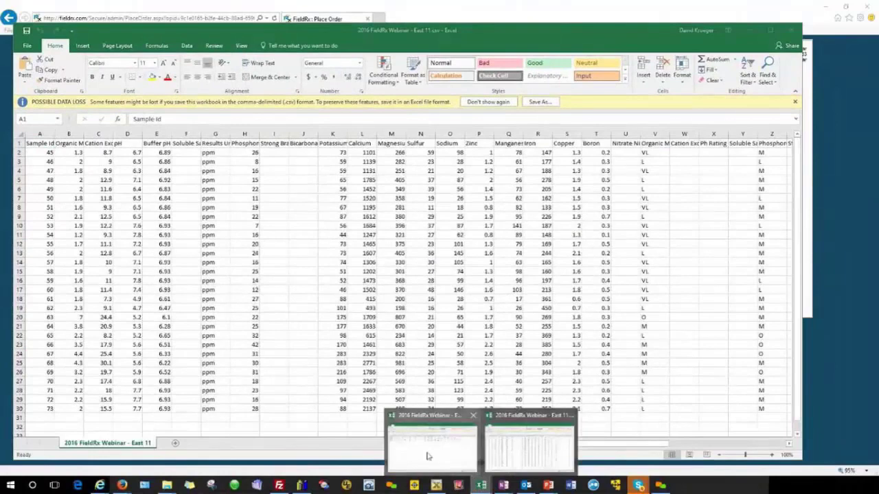
click(441, 461)
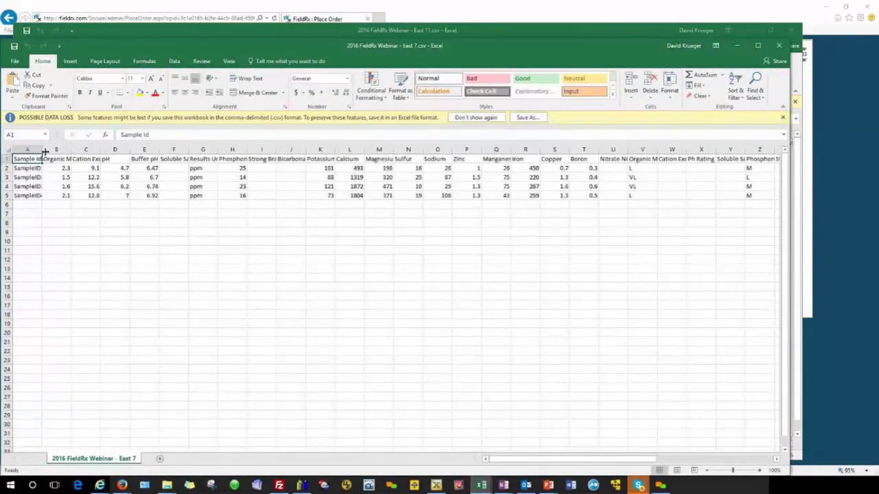
drag(43, 151, 66, 151)
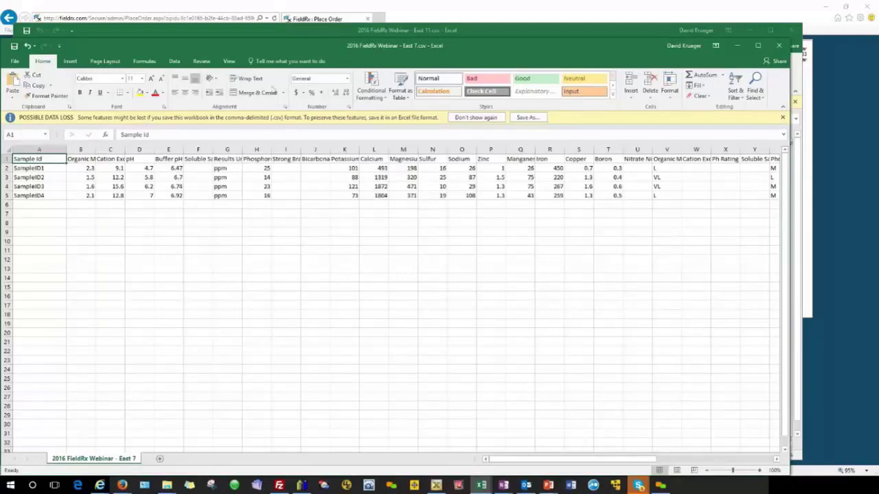
Minimize the East 7 workbook and close the East 11 workbook
drag(396, 48, 401, 35)
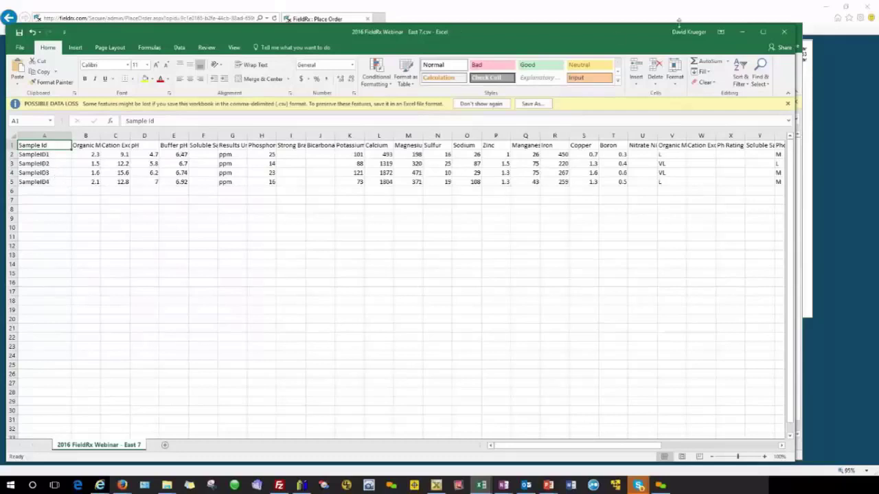
click(743, 32)
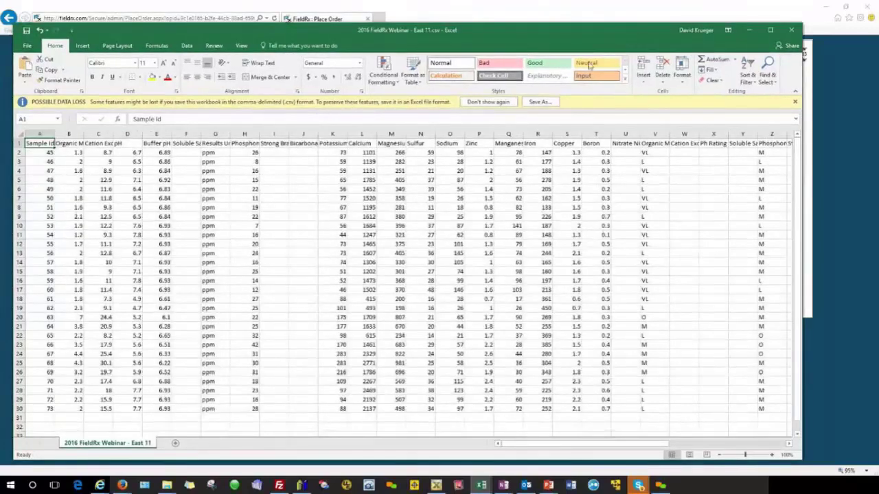
click(792, 31)
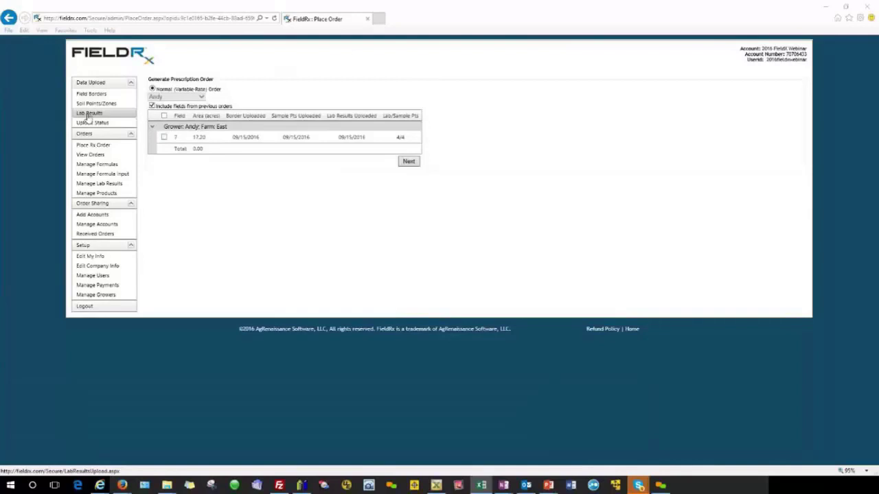
Upload the East 11.csv lab results file and continue to the grower assignment step
click(87, 116)
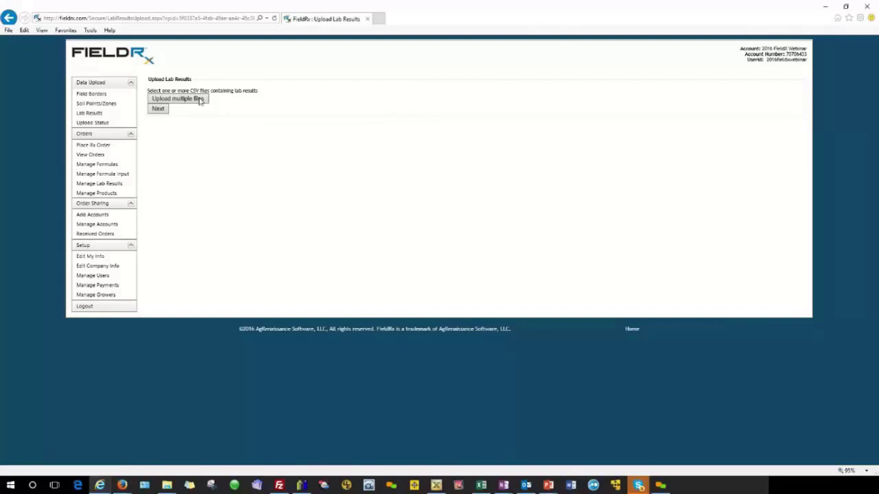
click(199, 100)
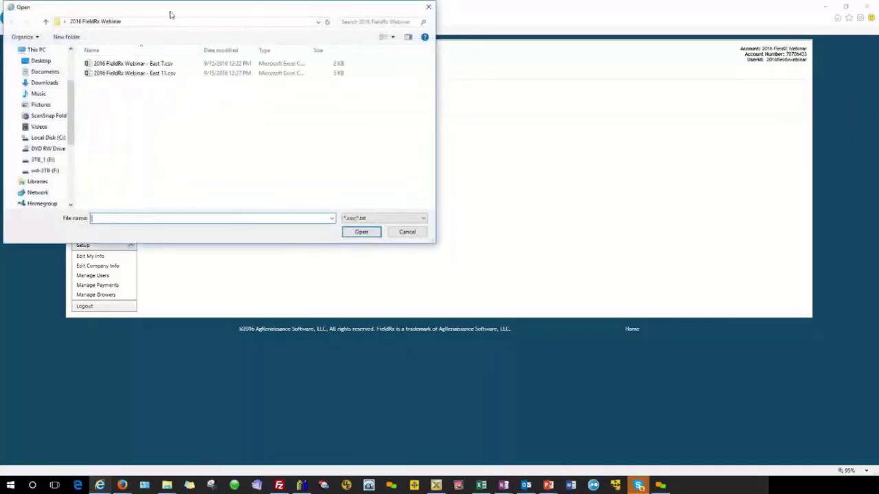
click(133, 73)
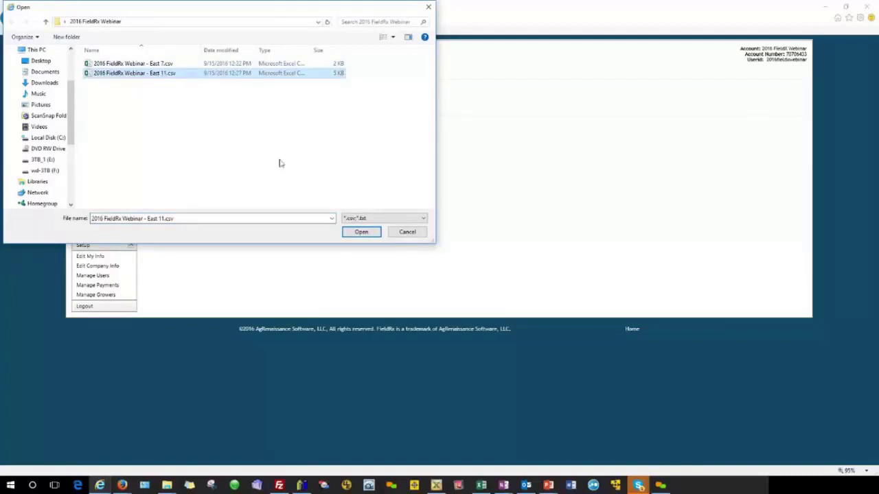
click(361, 232)
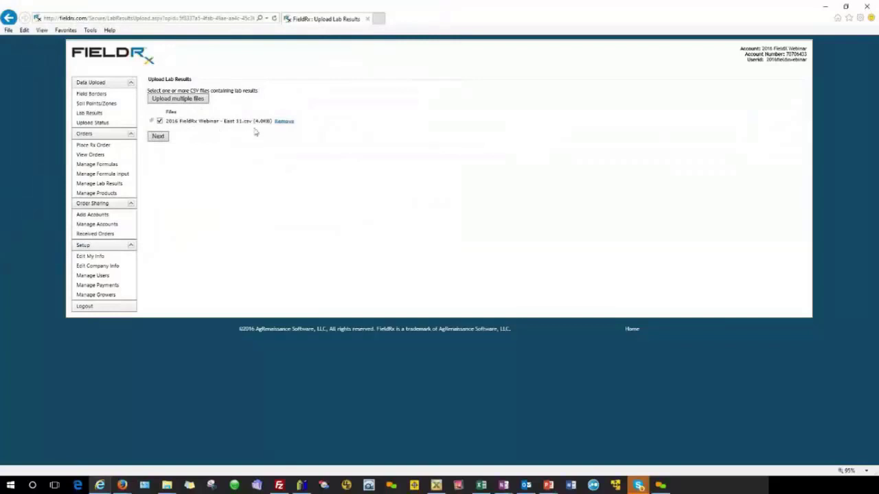
click(158, 137)
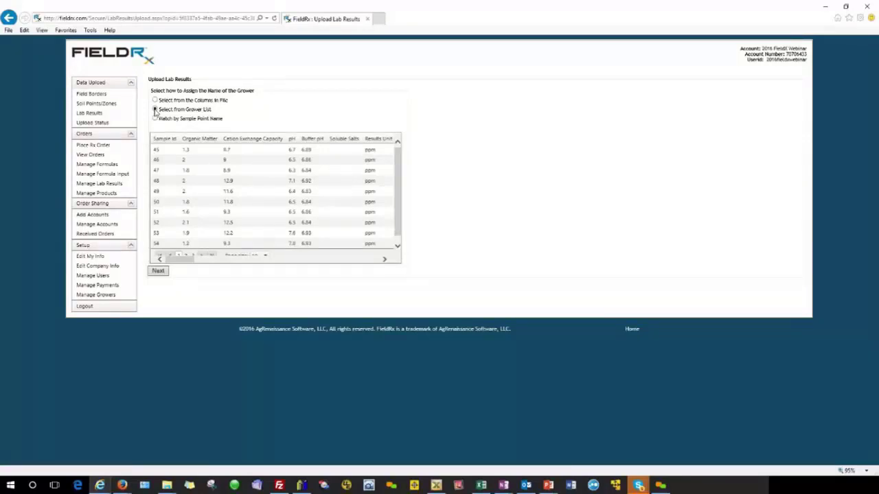
Use 'Select from Grower List' to assign grower Andy, then continue
click(155, 111)
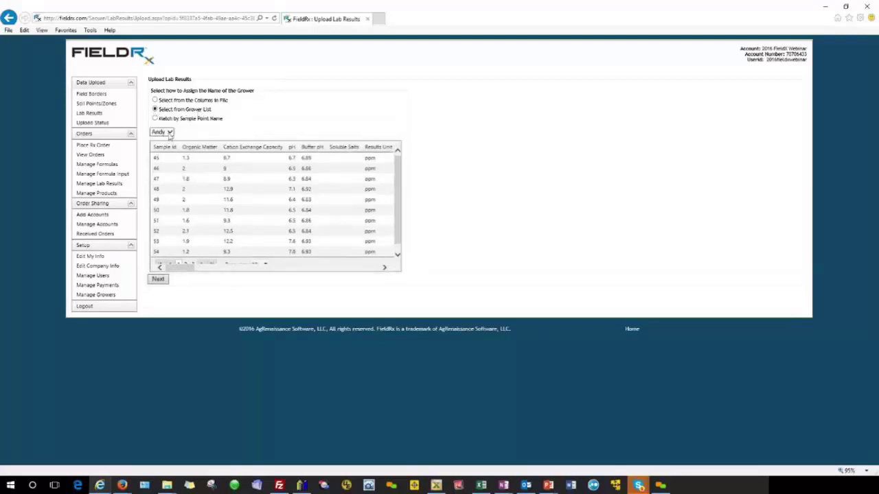
click(170, 134)
click(192, 133)
click(159, 279)
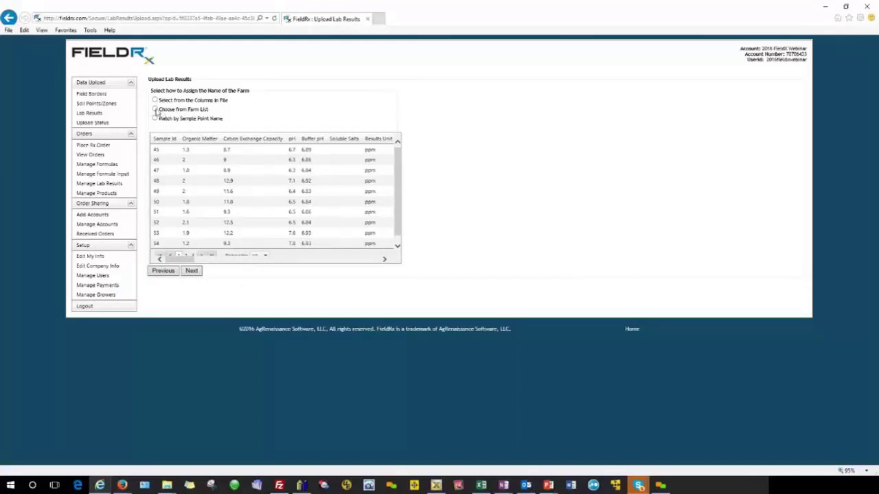
Use 'Choose from Farm List' to assign farm East, then continue
click(155, 110)
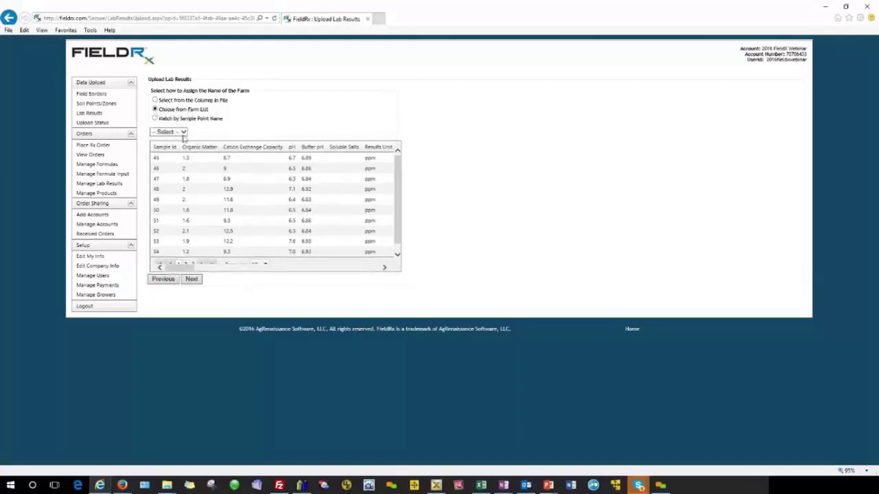
click(183, 132)
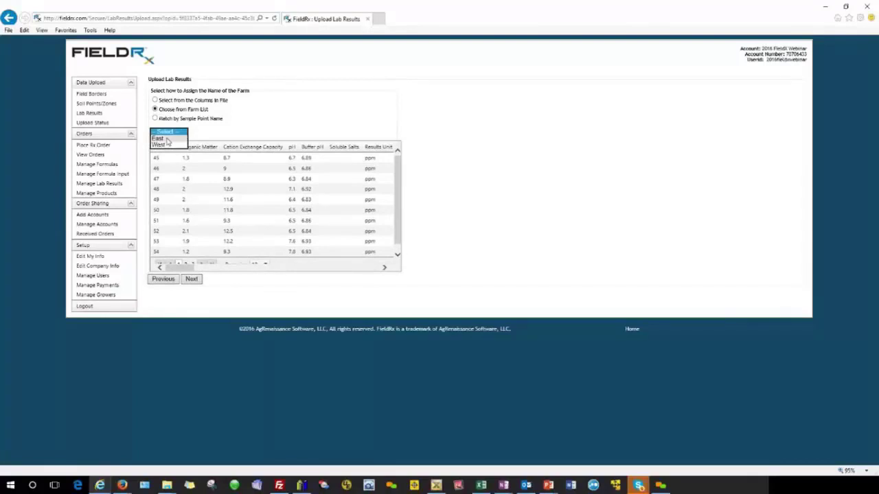
click(167, 140)
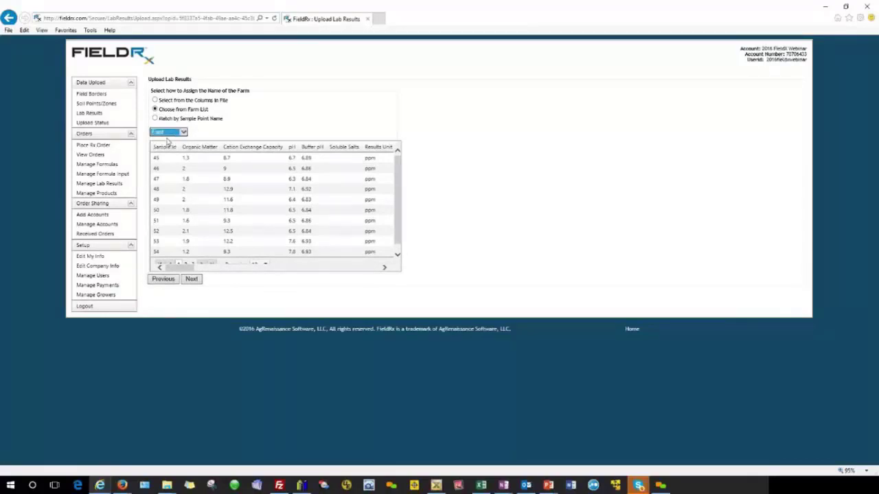
click(195, 281)
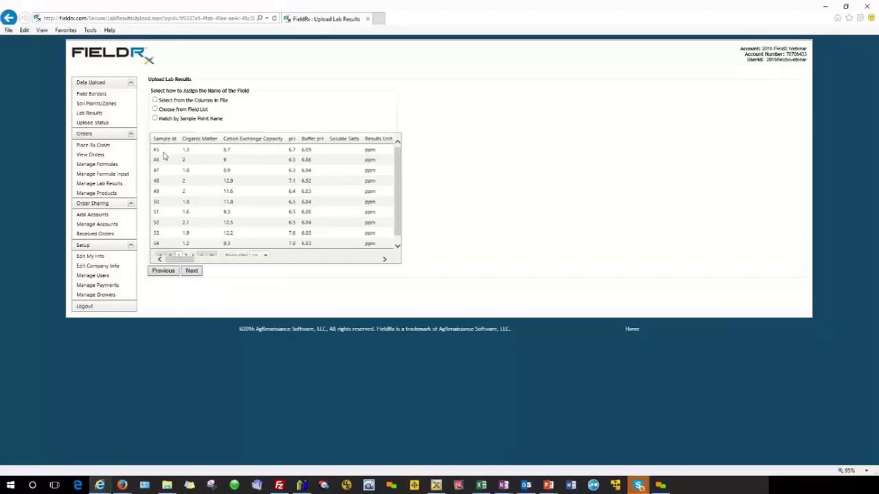
Set field naming to 'Choose from Field List', checking the FieldX Field Journal for the sampled field
click(156, 111)
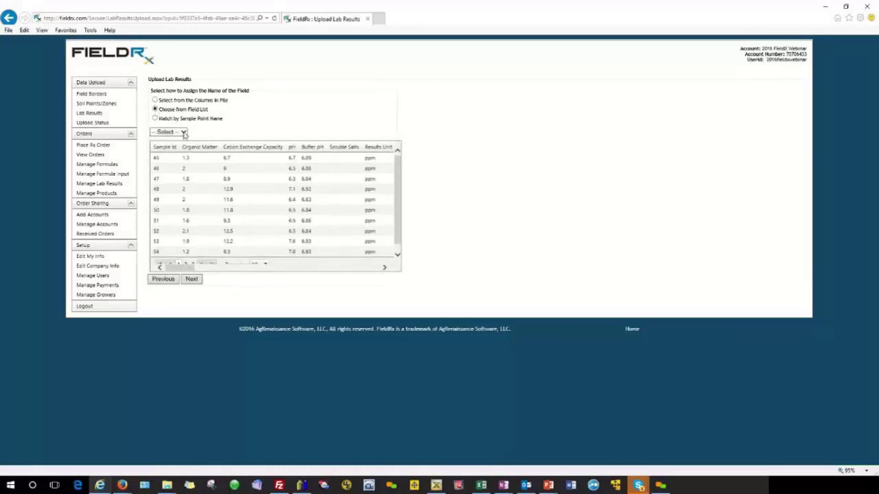
click(184, 133)
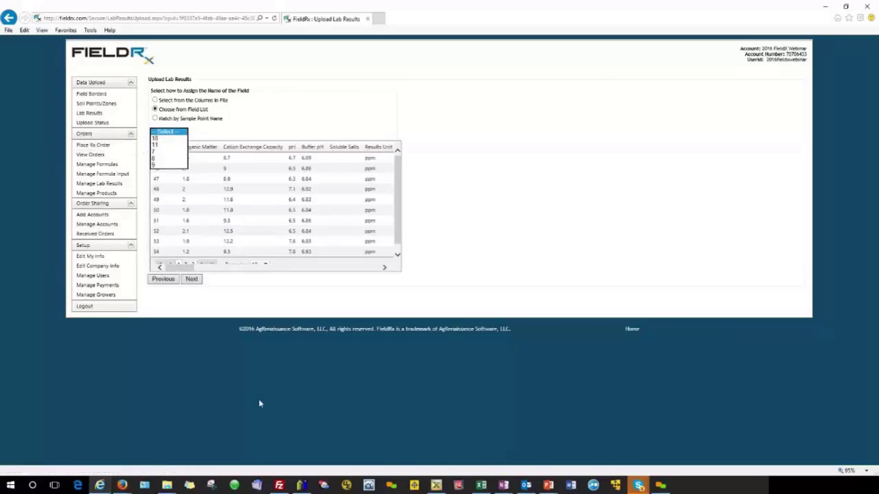
click(437, 486)
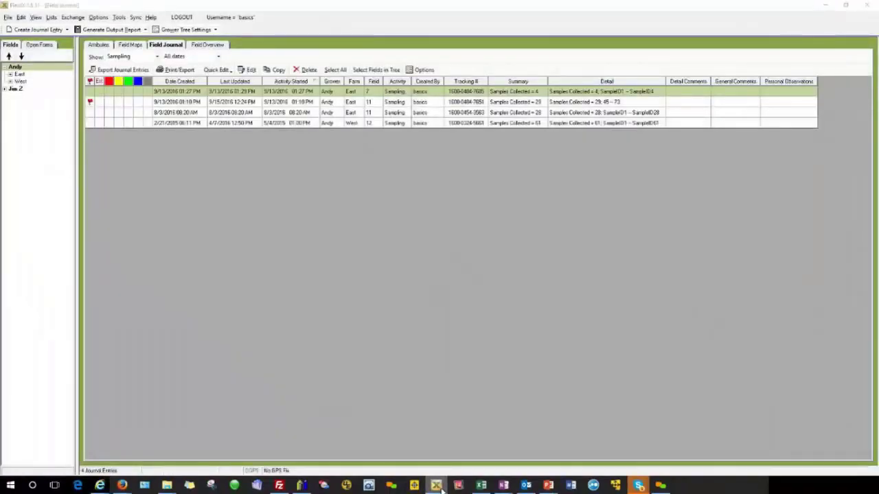
click(439, 486)
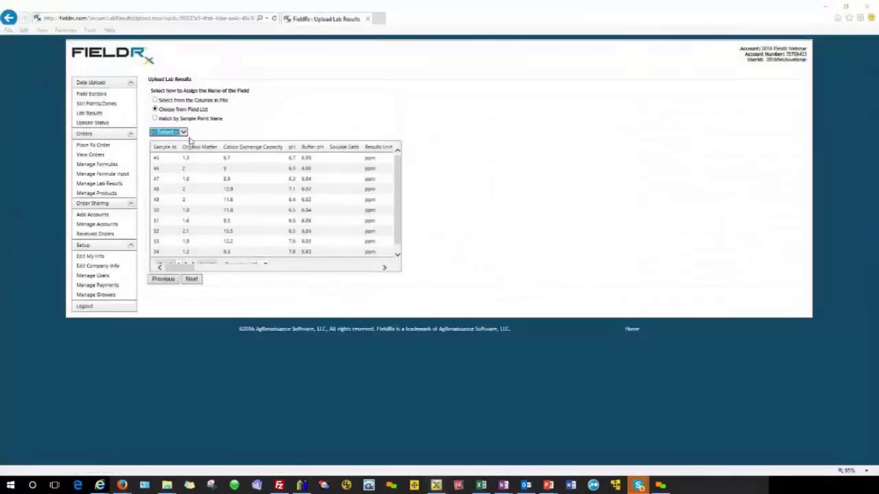
click(183, 133)
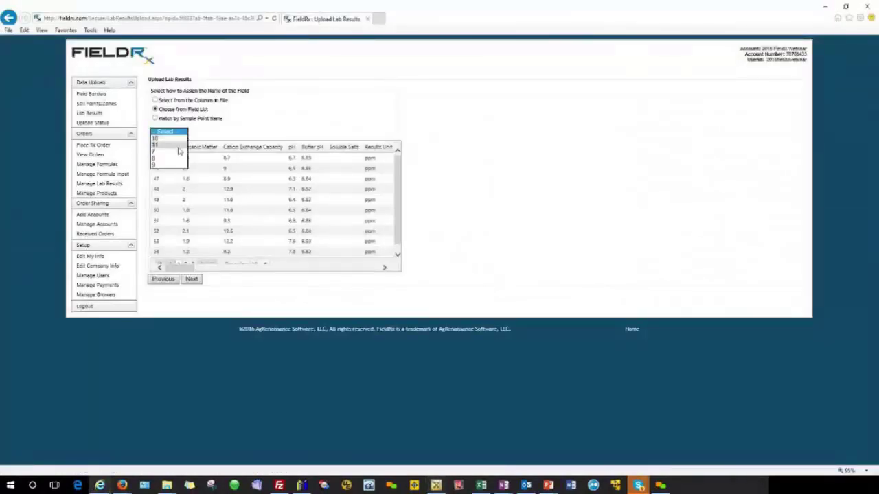
Select field 11 and advance to Verify Column Assignment
click(179, 151)
click(191, 278)
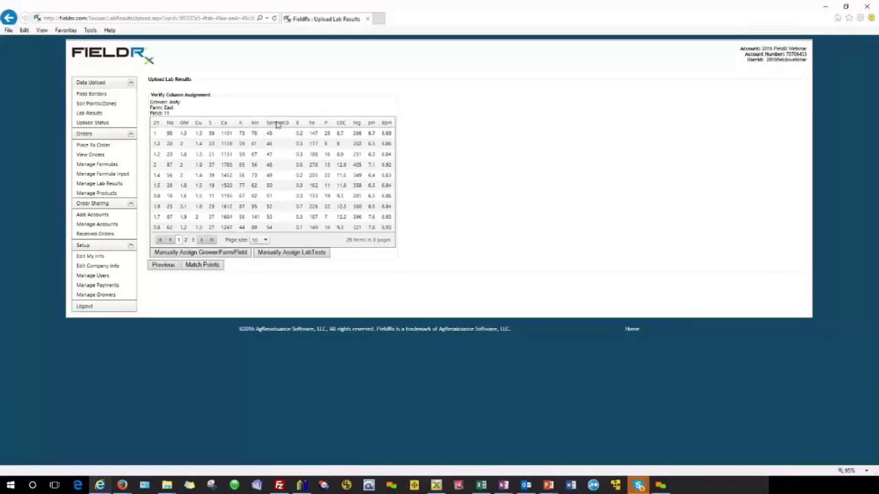
Match all 29 lab points to soil points and save the results
click(208, 267)
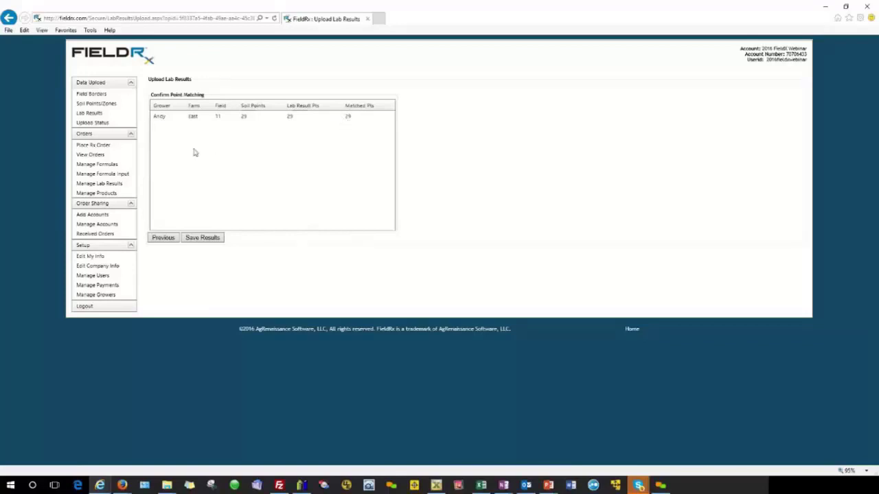
click(208, 239)
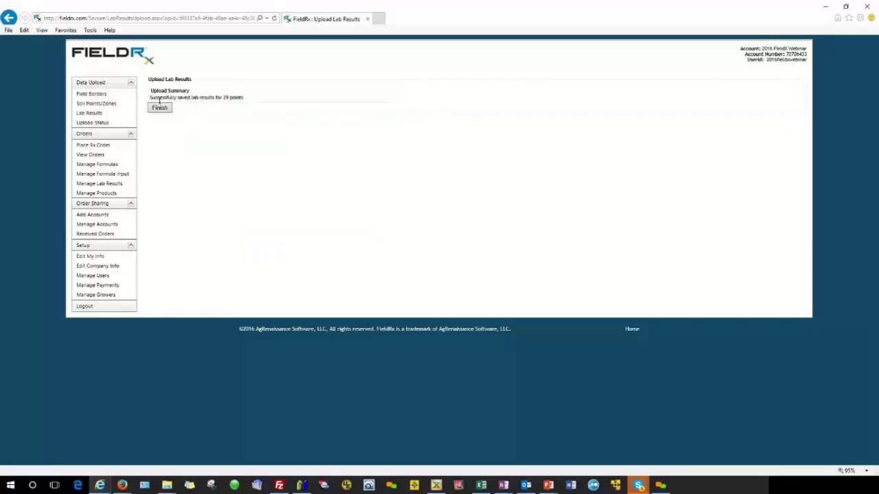
Complete the lab results upload and view Upload Status, confirming East field 11 shows 29/29 sample points
click(157, 110)
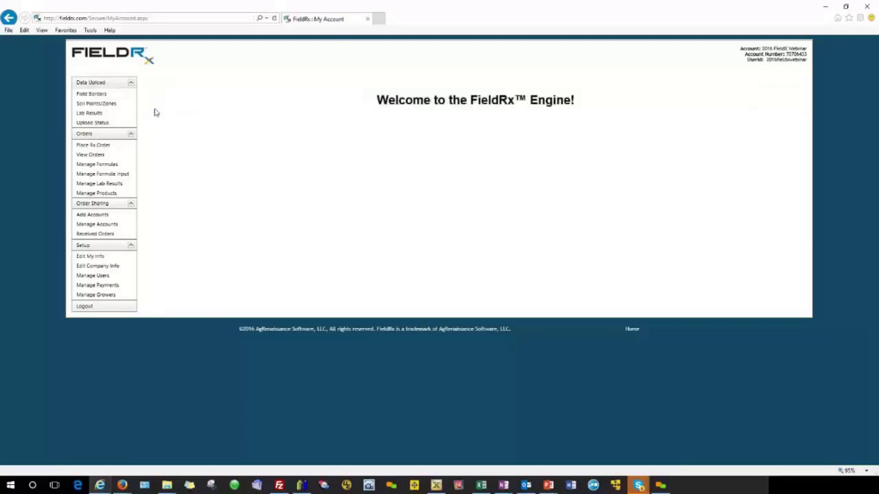
click(93, 123)
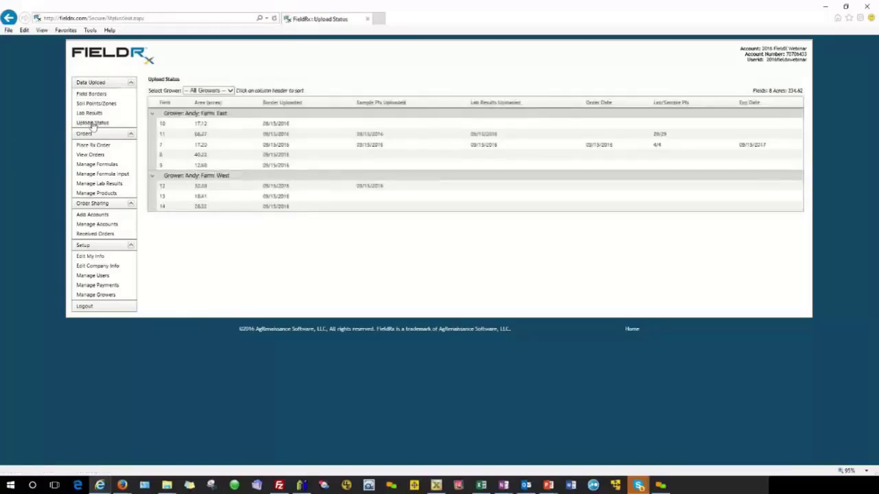